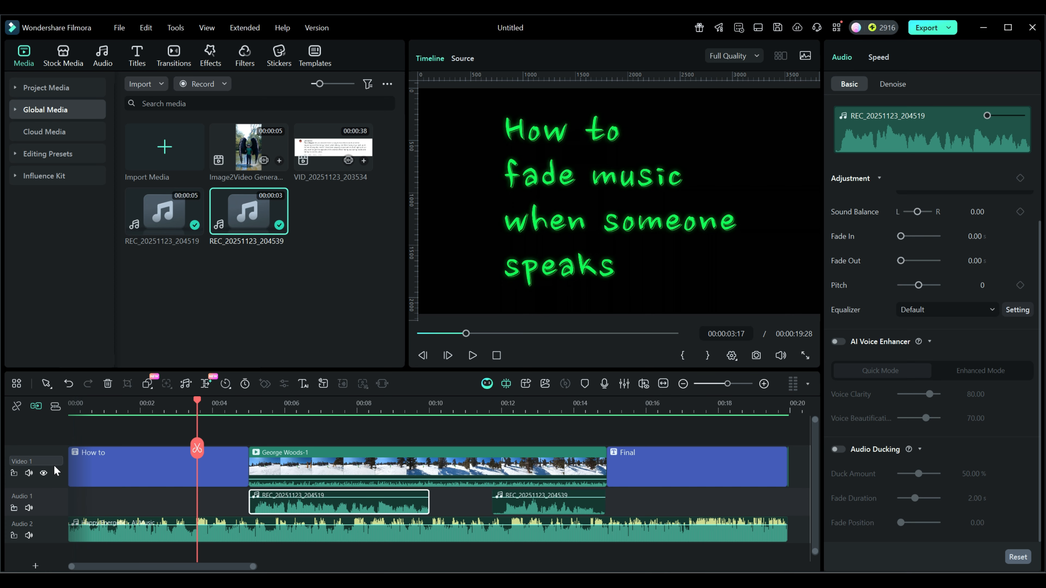
# - Increase the height of the Video 1 track in the timeline
pyautogui.moveTo(54, 490); pyautogui.dragTo(54, 501)
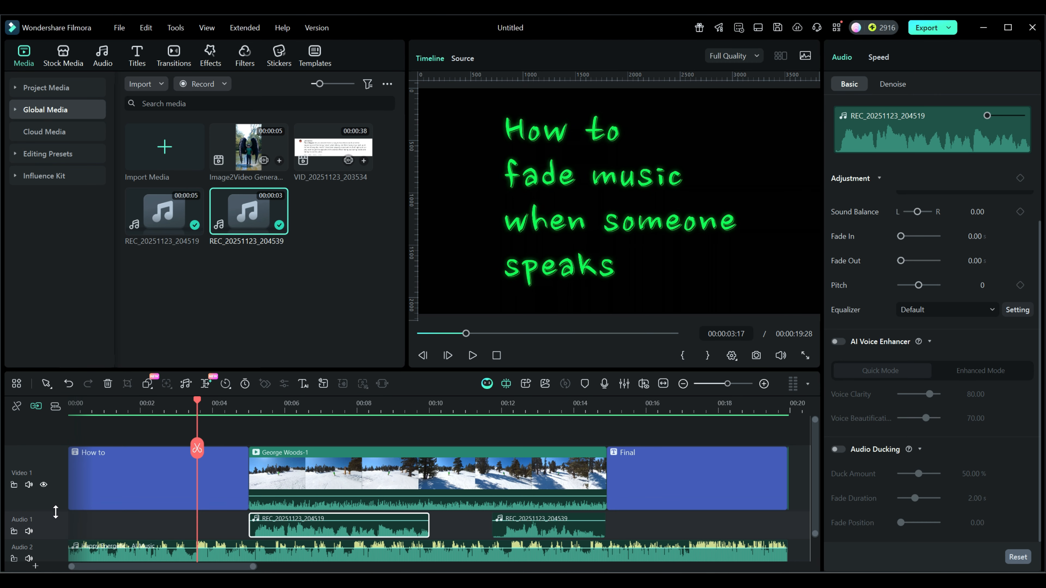
pyautogui.scroll(-1, 125, 490)
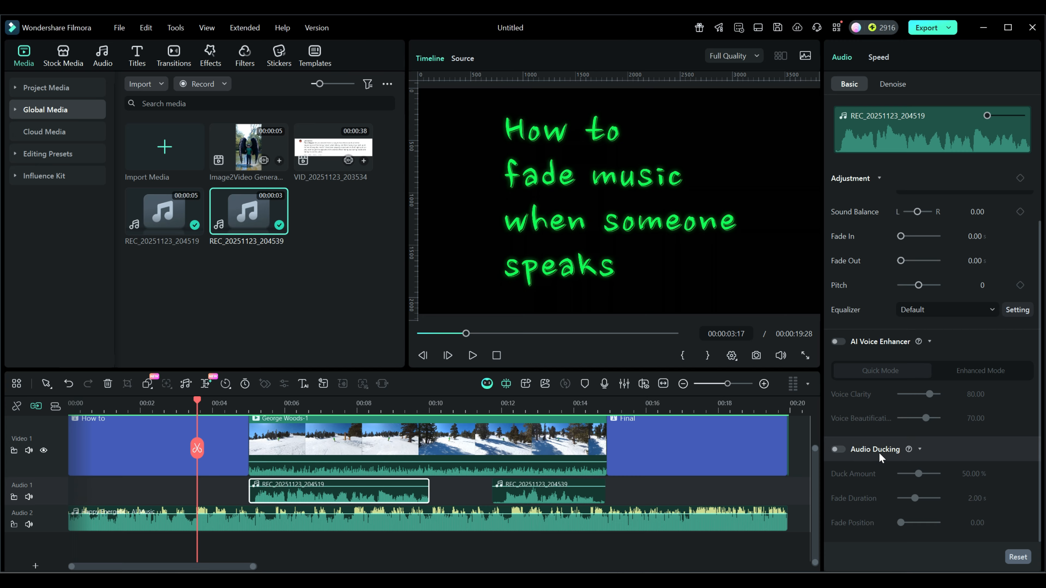
# - Turn on Audio Ducking for both voice recordings on Audio 1, REC_20251123_204519 and REC_20251123_204539
pyautogui.click(921, 450)
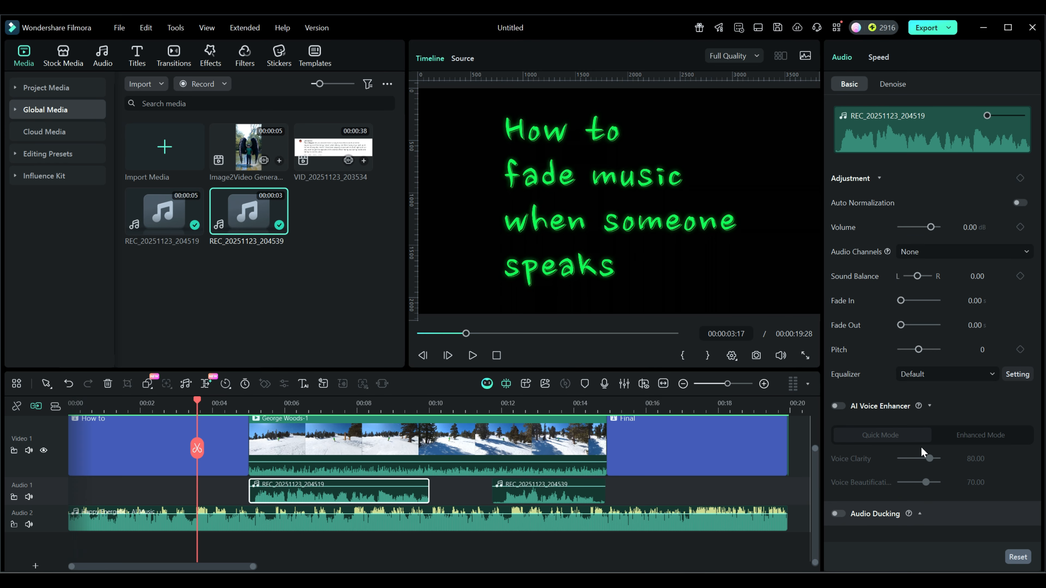
pyautogui.click(920, 514)
pyautogui.scroll(-2, 948, 444)
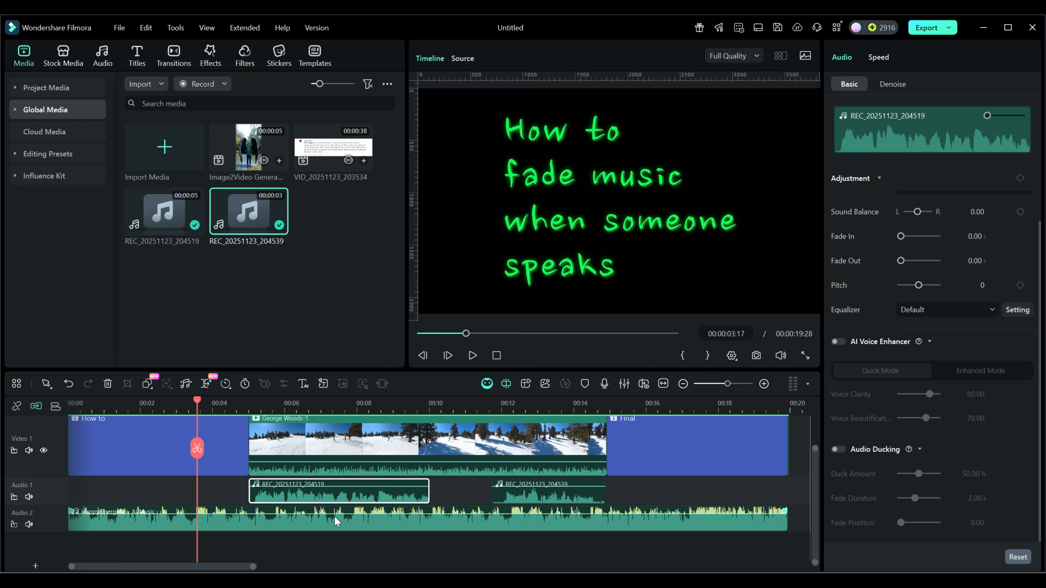
pyautogui.click(839, 449)
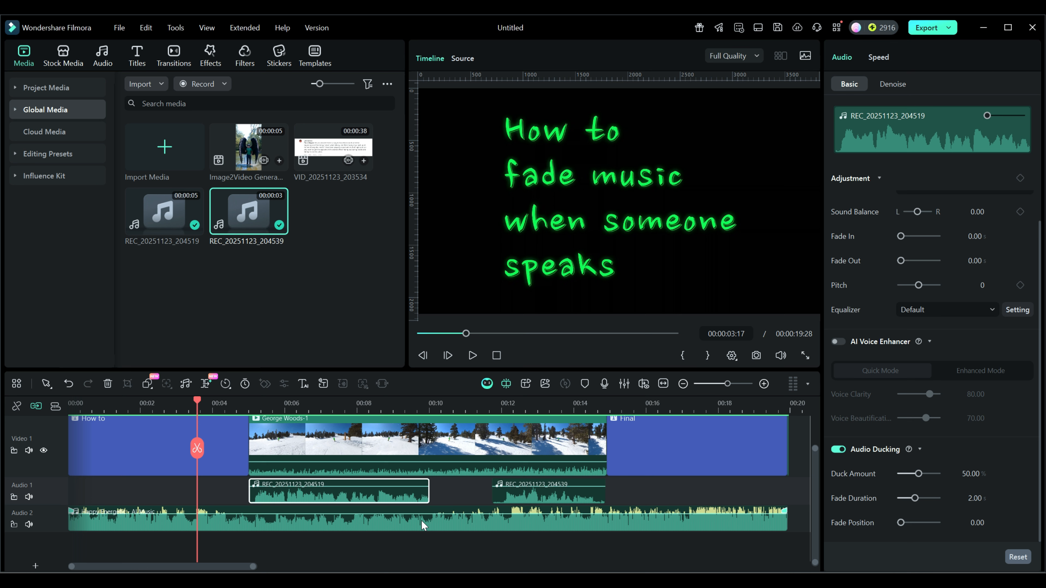
pyautogui.keyDown('ctrl'); pyautogui.click(547, 494); pyautogui.keyUp('ctrl')
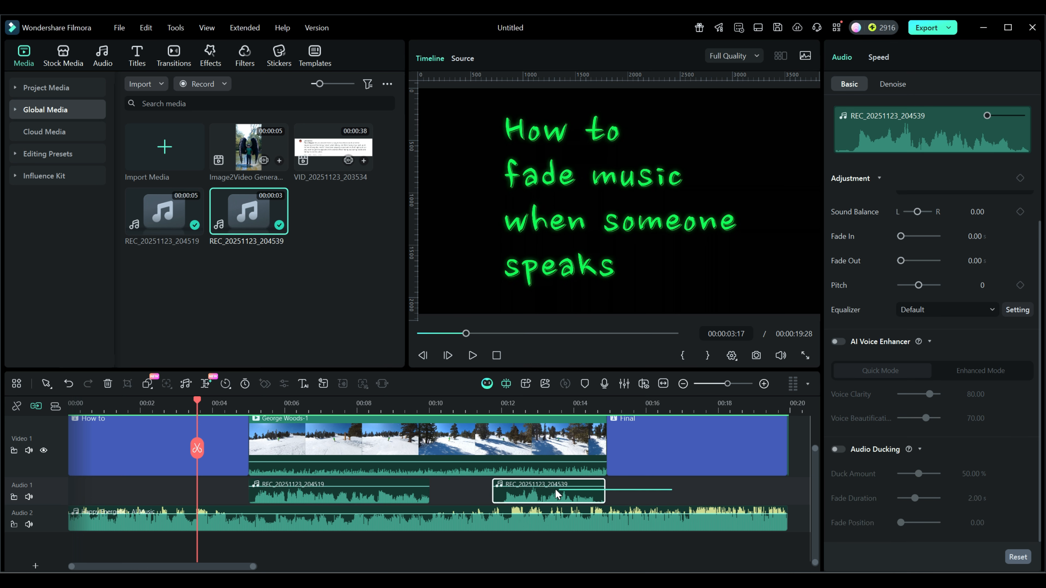
pyautogui.click(839, 445)
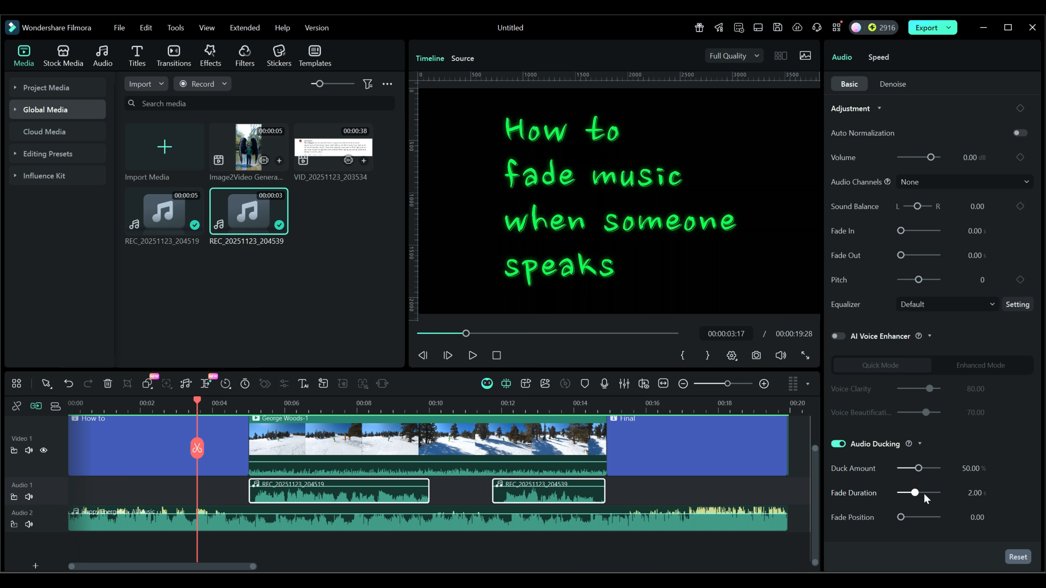
# - Test a Duck Amount of 100% on both voice recordings and settle on 97%
pyautogui.moveTo(919, 468); pyautogui.dragTo(937, 469)
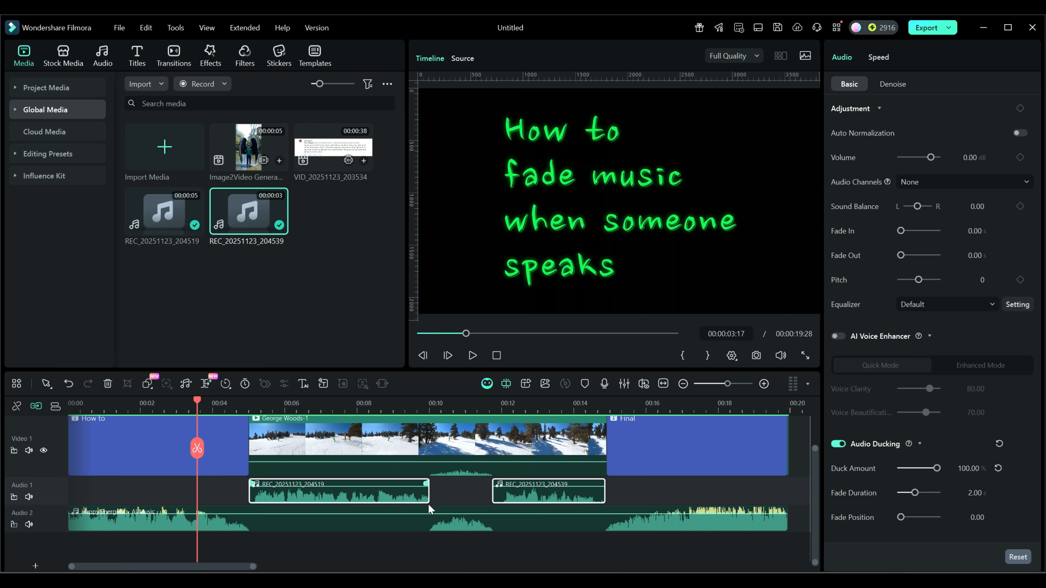
pyautogui.moveTo(935, 470); pyautogui.dragTo(919, 469)
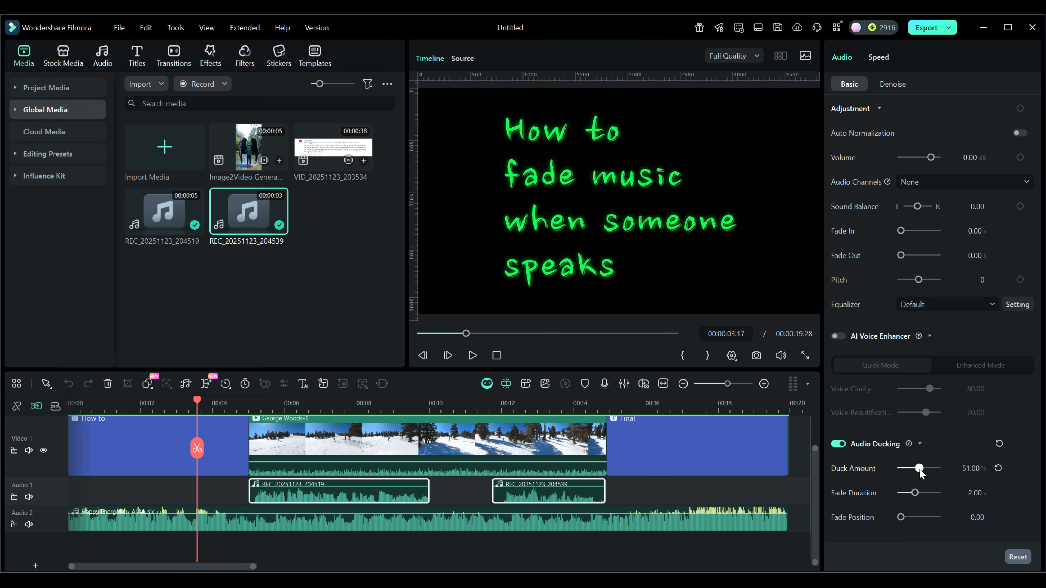
pyautogui.click(999, 444)
pyautogui.moveTo(918, 470); pyautogui.dragTo(936, 469)
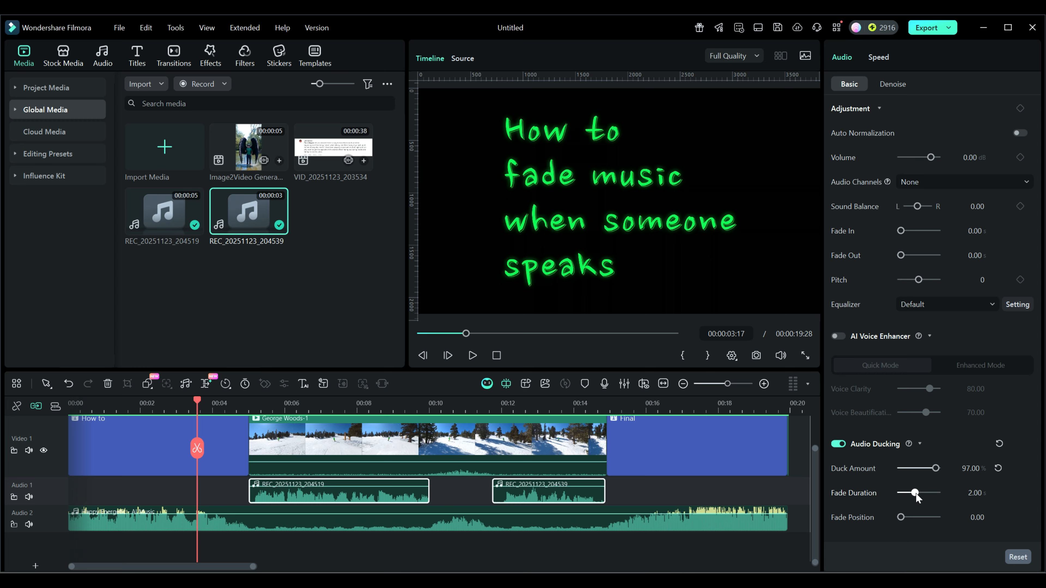
# - Try a Fade Duration of 0 s and a Fade Position of 0.46 on the ducking, resetting each to its default
pyautogui.moveTo(916, 493); pyautogui.dragTo(879, 493)
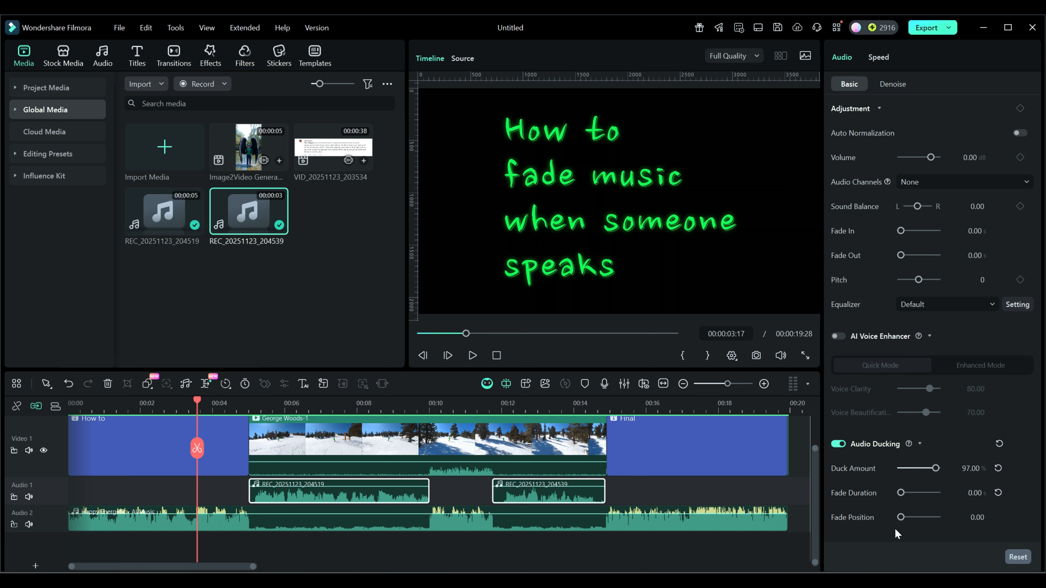
pyautogui.moveTo(901, 494); pyautogui.dragTo(915, 495)
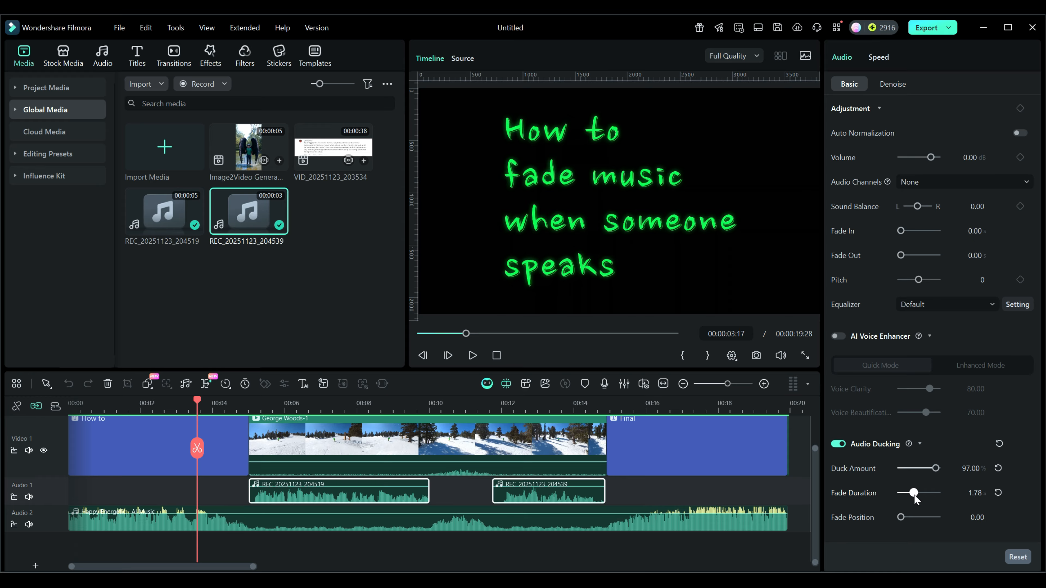
pyautogui.click(998, 493)
pyautogui.moveTo(901, 519); pyautogui.dragTo(919, 522)
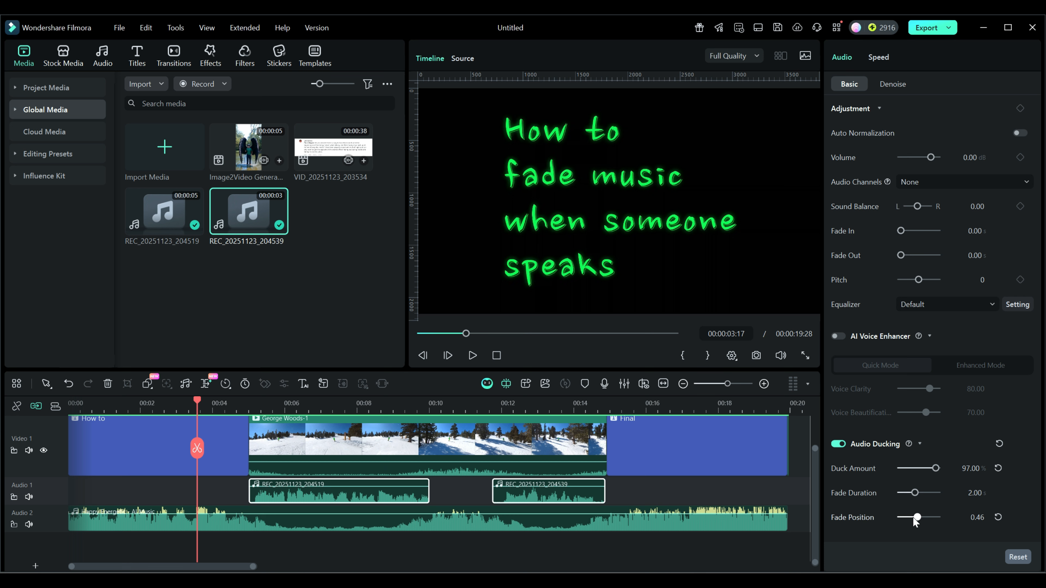
pyautogui.click(998, 517)
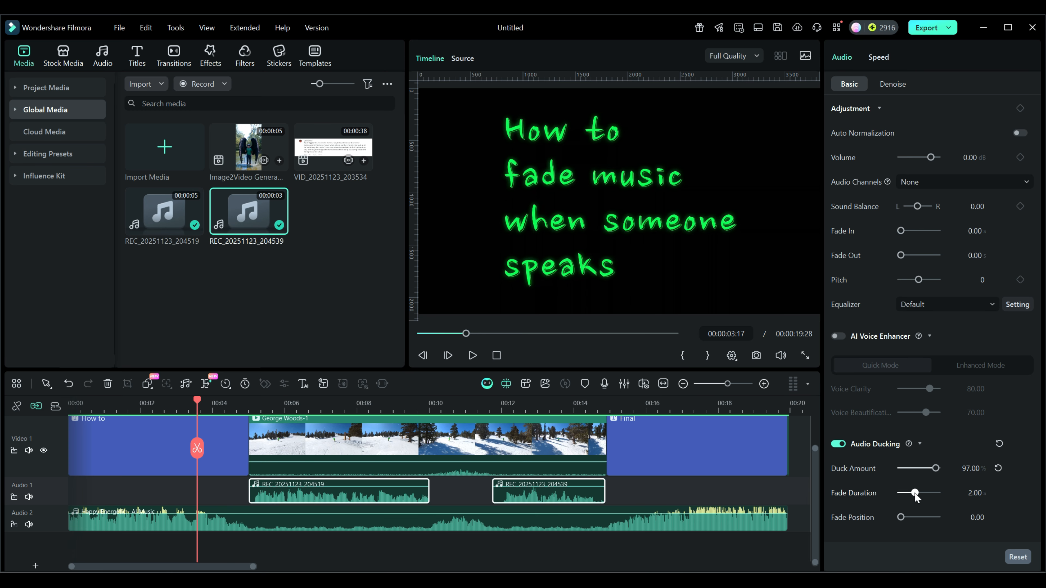
# - Set the ducking Fade Duration to 0.42 s and play the timeline through to the final title to hear the result
pyautogui.moveTo(915, 492); pyautogui.dragTo(905, 492)
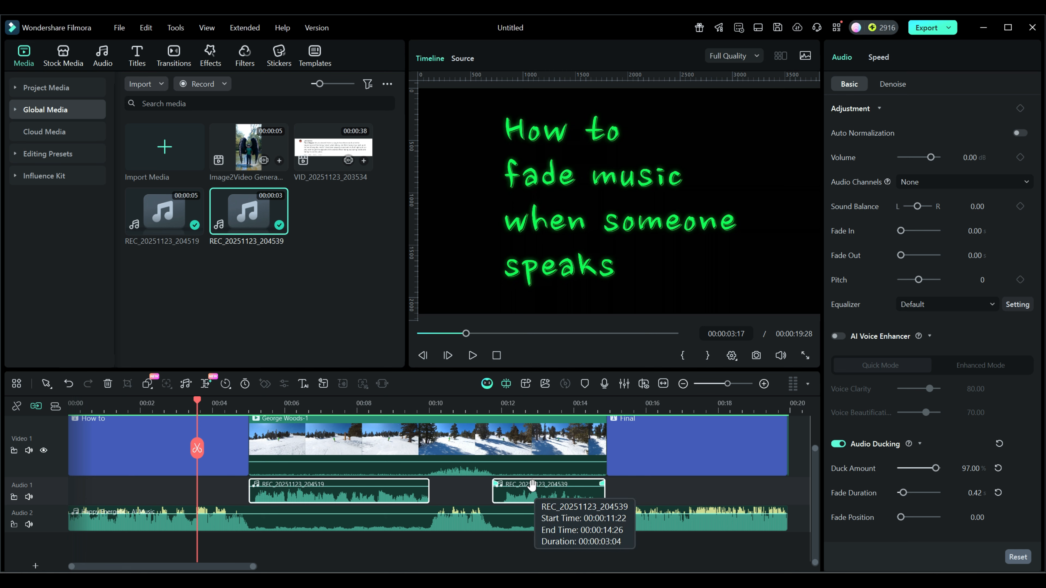
pyautogui.click(472, 357)
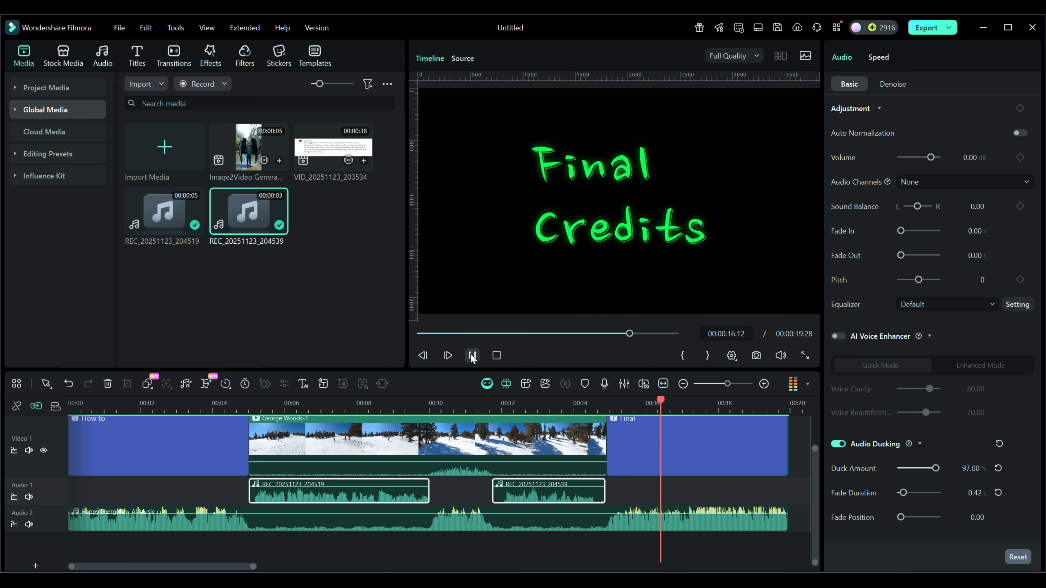
pyautogui.click(473, 355)
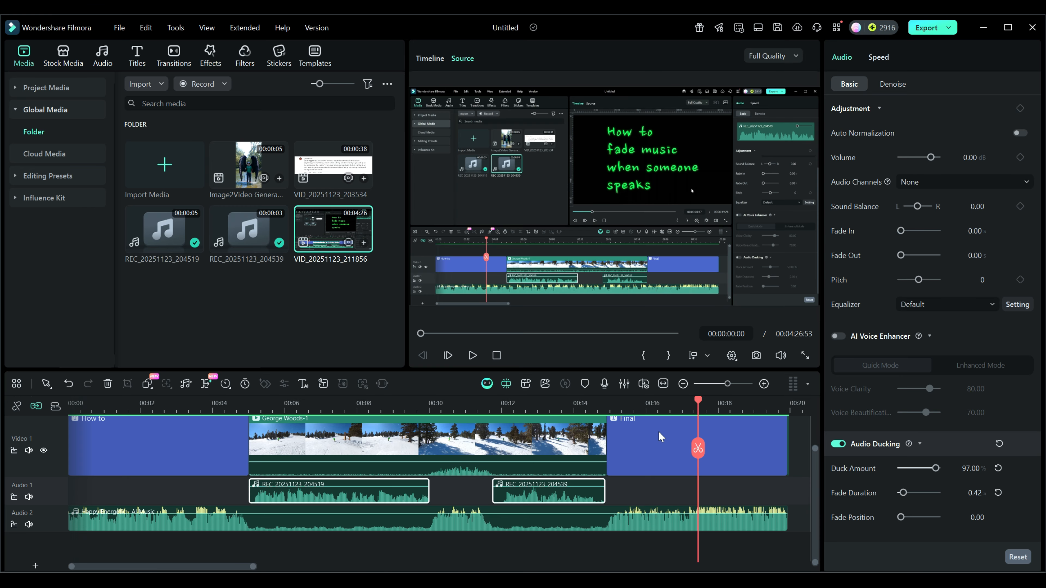
# - Place the playhead at 00:00:11:01 and turn off Audio Ducking for both voice recordings
pyautogui.click(699, 400)
pyautogui.moveTo(699, 401); pyautogui.dragTo(466, 408)
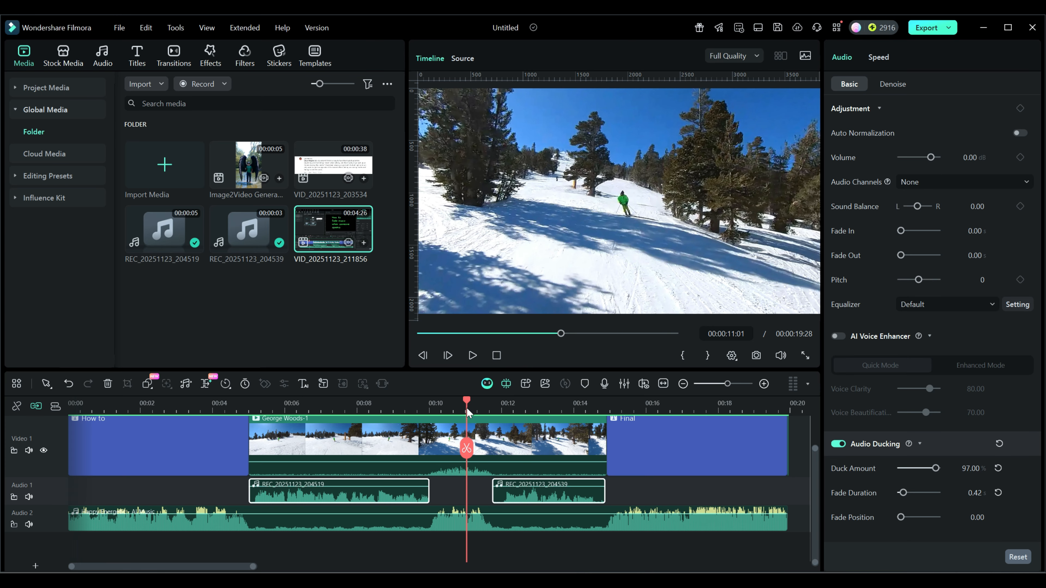
pyautogui.click(413, 495)
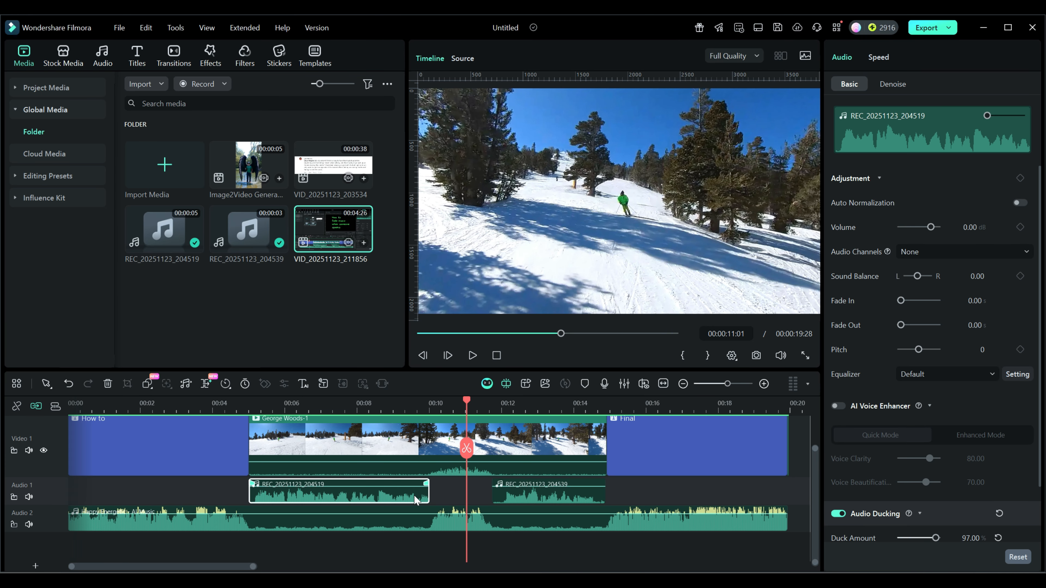
pyautogui.keyDown('ctrl'); pyautogui.click(560, 497); pyautogui.keyUp('ctrl')
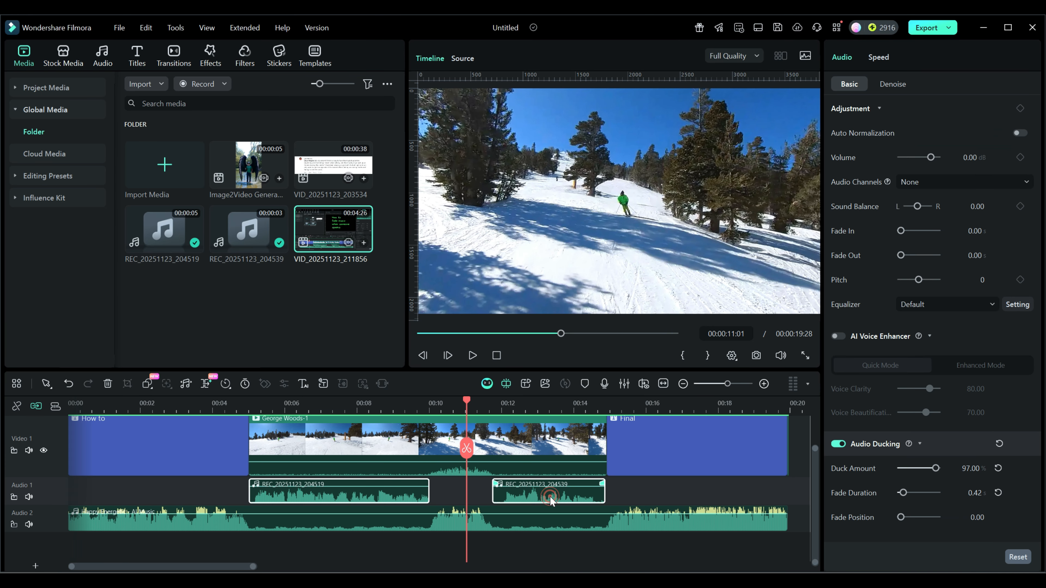
pyautogui.click(838, 444)
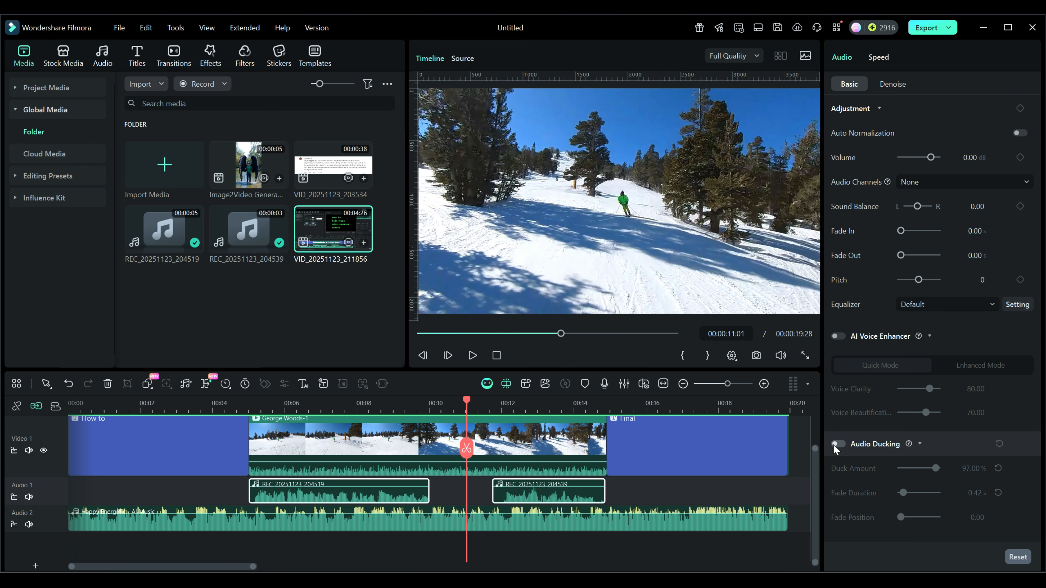
# - Try Audio Ducking on the skiing video clip's own sound with a Duck Amount of 59%, and turn it off again
pyautogui.click(530, 453)
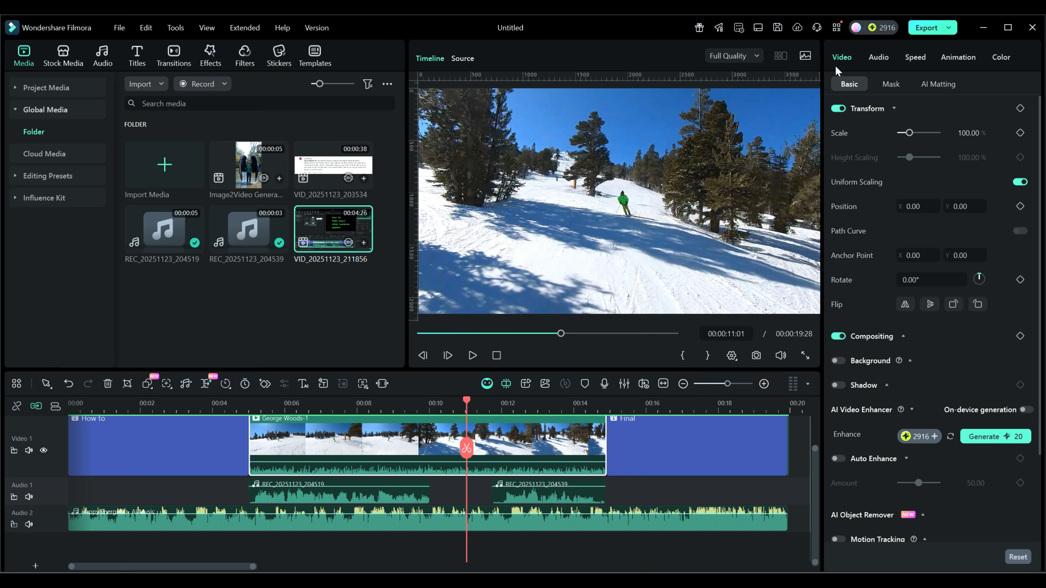
pyautogui.click(880, 58)
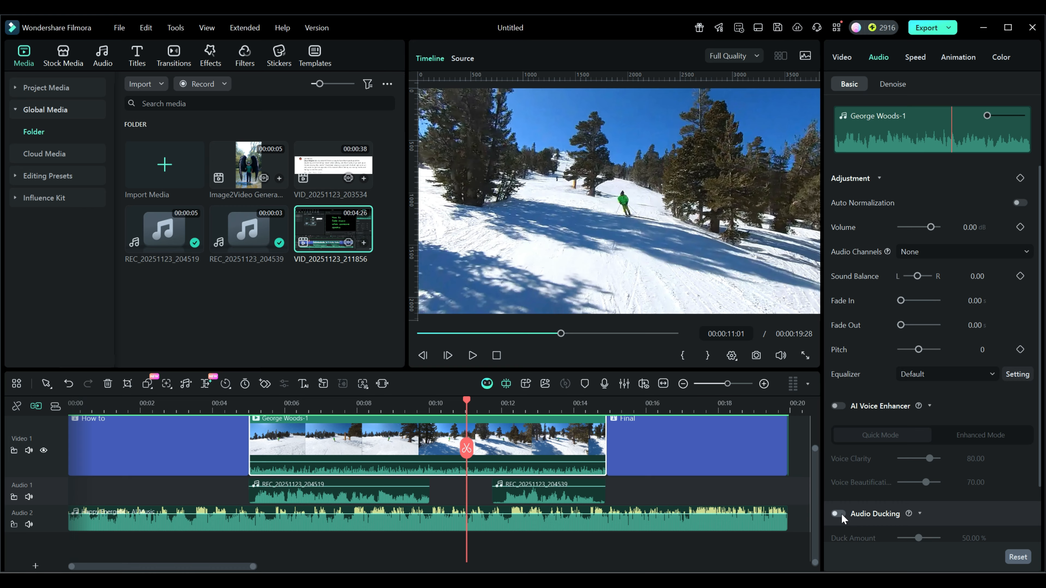
pyautogui.scroll(-2, 844, 513)
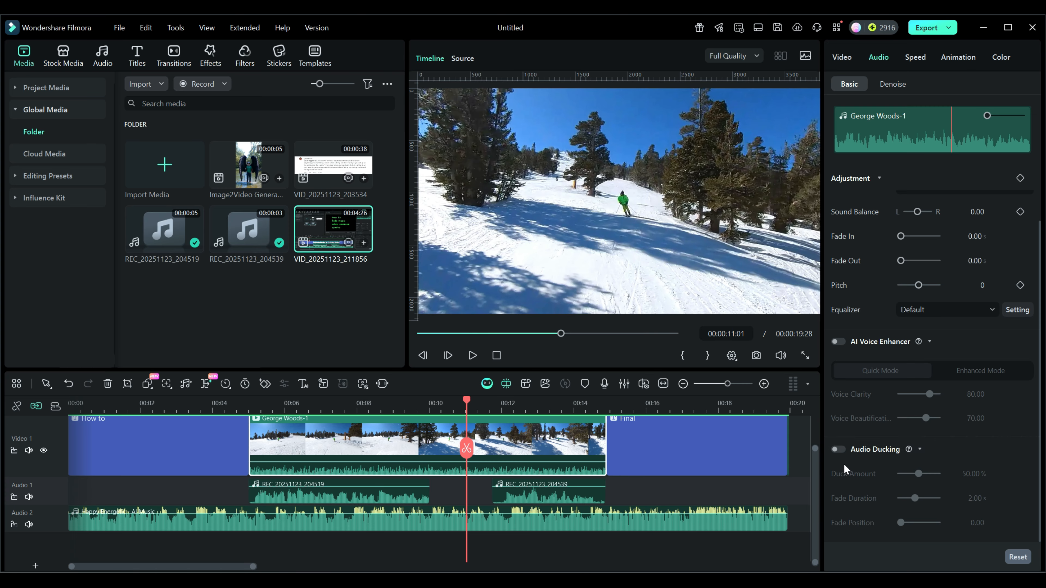
pyautogui.click(919, 449)
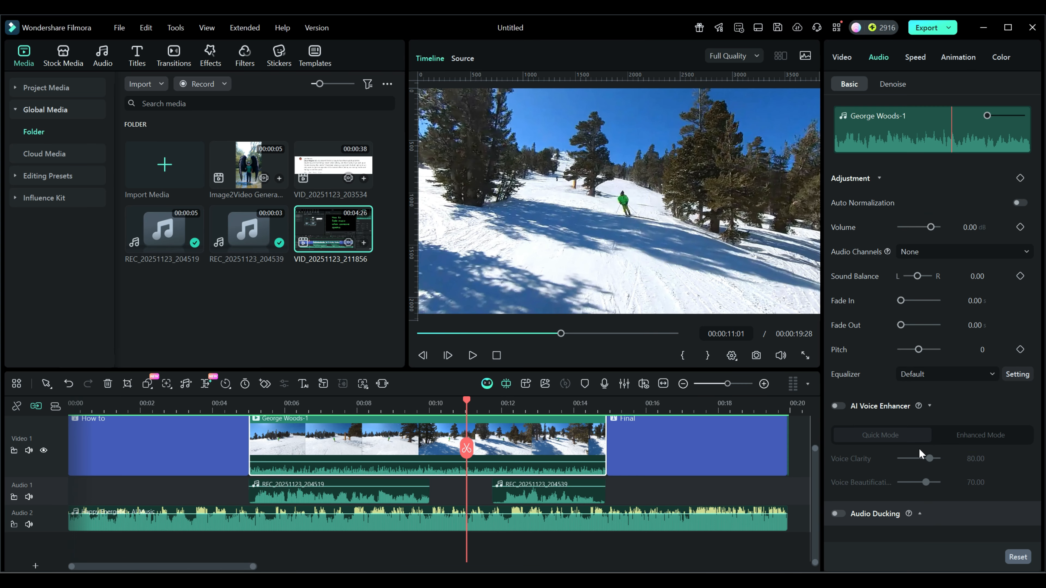
pyautogui.click(836, 513)
pyautogui.scroll(-2, 946, 440)
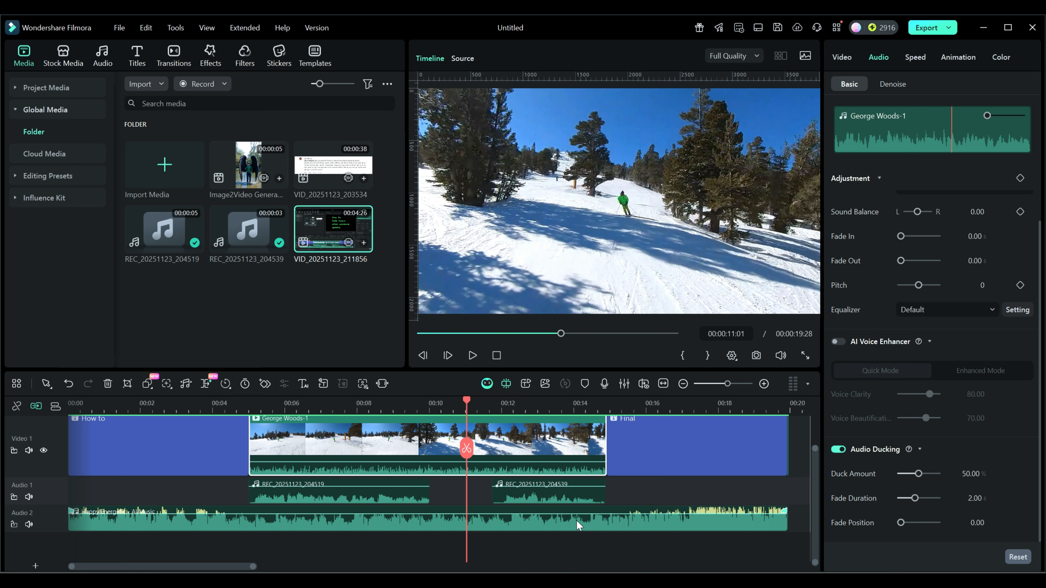
pyautogui.moveTo(921, 474)
pyautogui.mouseDown()
pyautogui.moveTo(942, 471)
pyautogui.moveTo(922, 473)
pyautogui.mouseUp()
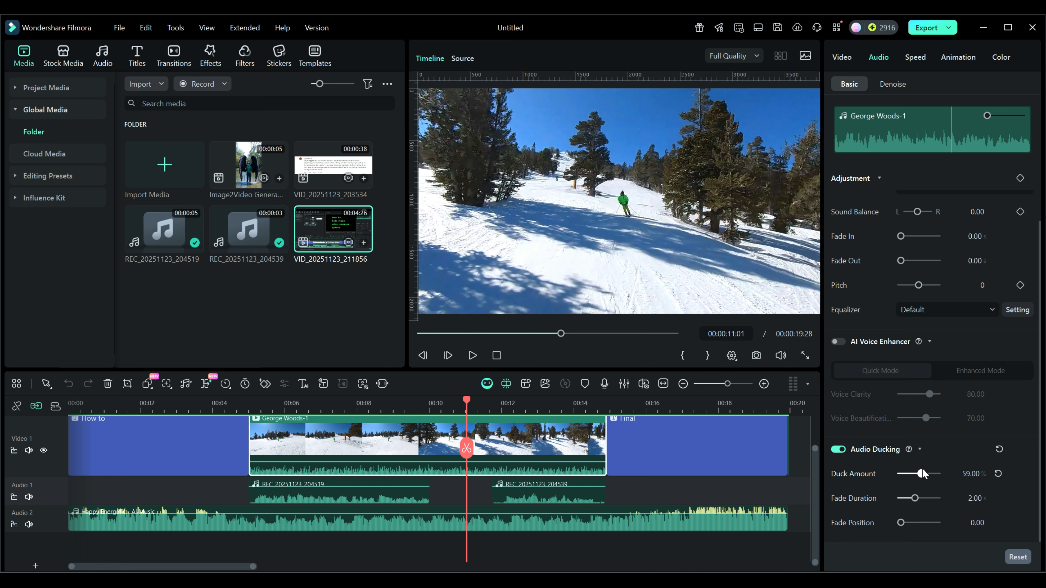
pyautogui.click(838, 450)
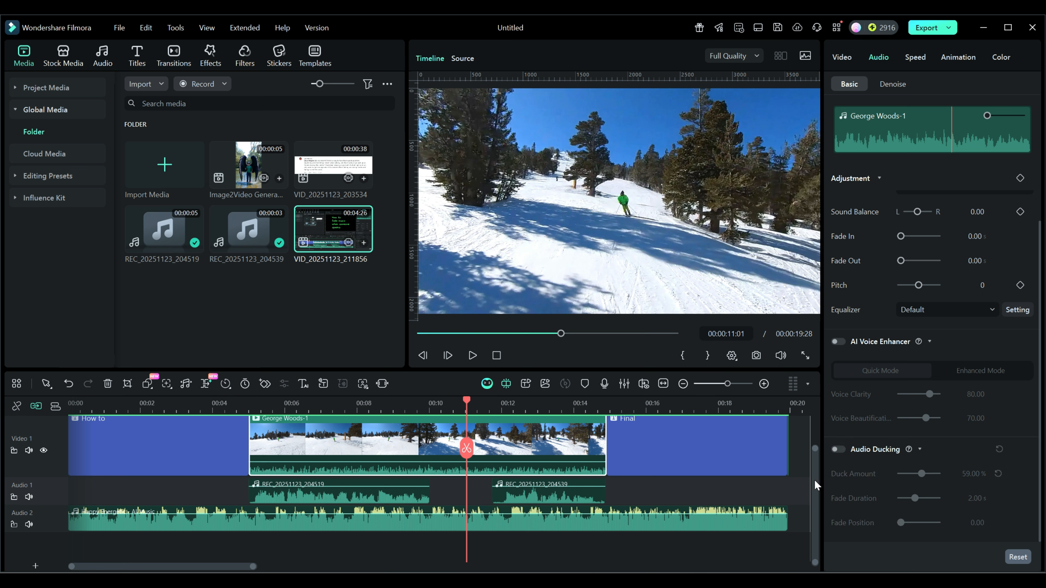
# - Turn Audio Ducking back on for only the second voice recording, REC_20251123_204539
pyautogui.click(518, 501)
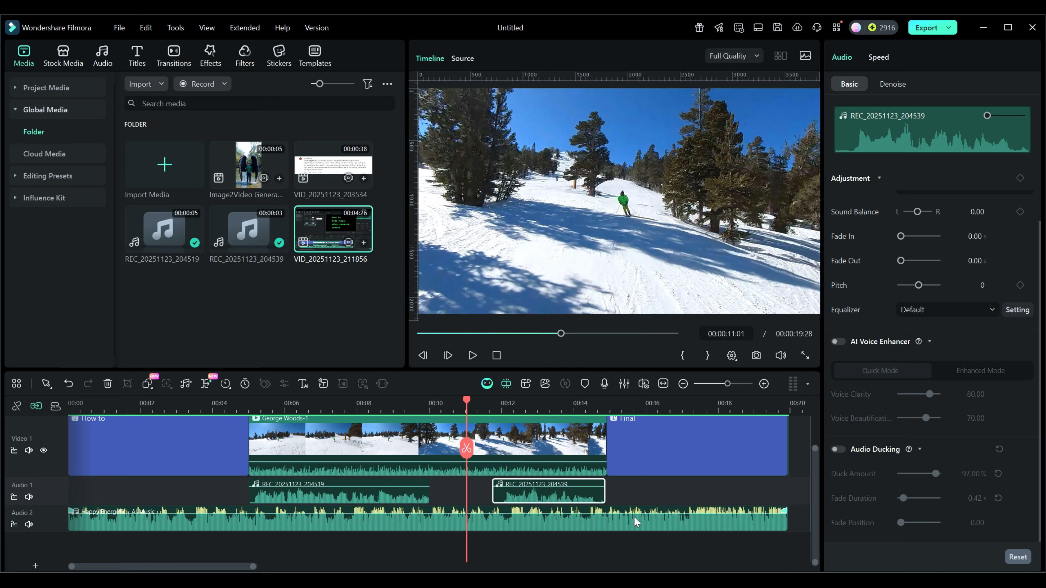
pyautogui.click(840, 449)
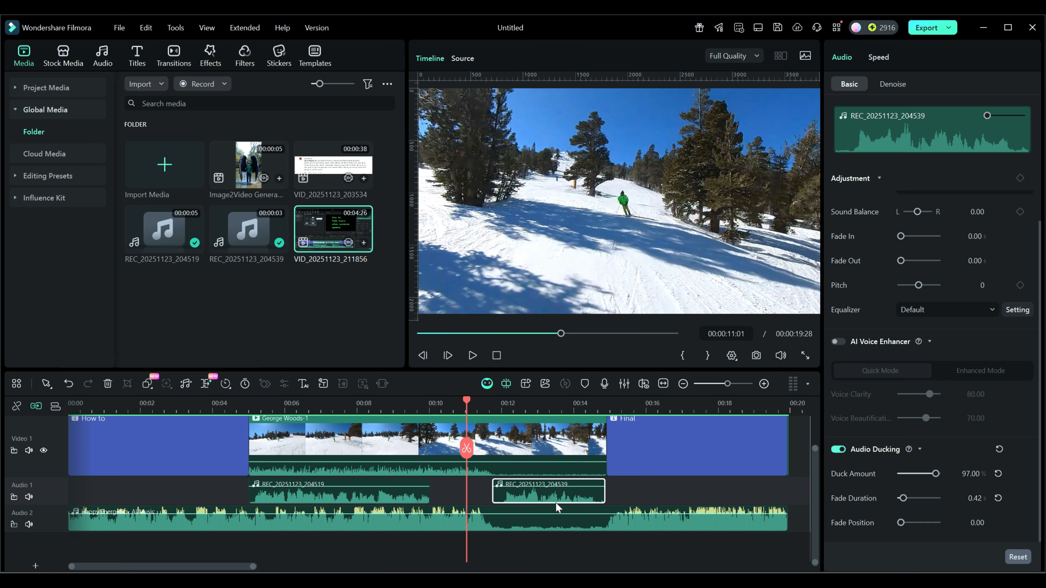
# - Test moving the second voice recording about 1.5 s later and back, and trim it to run from about 12 s to 14.7 s
pyautogui.moveTo(547, 501); pyautogui.dragTo(603, 510)
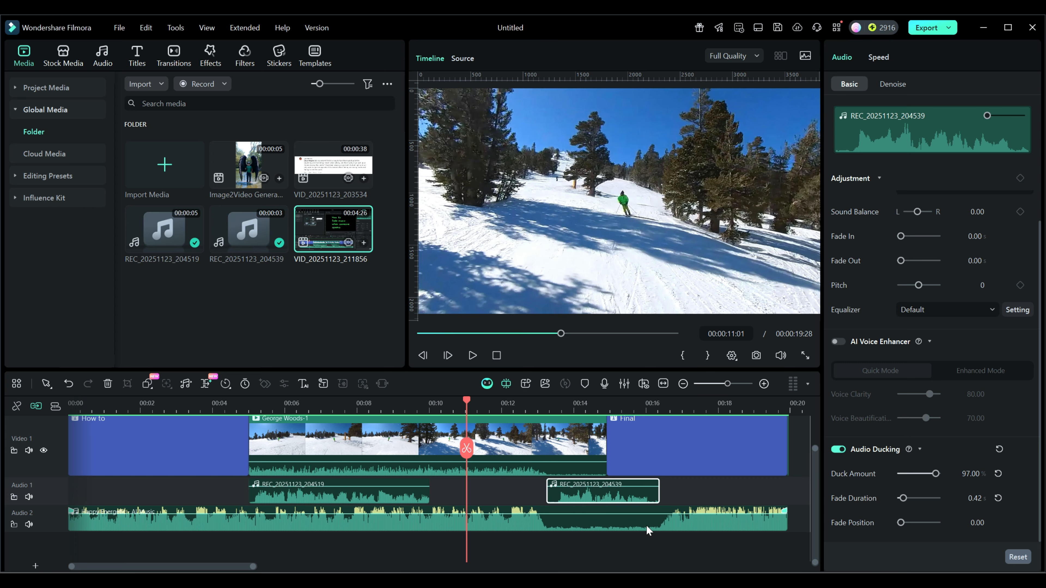
pyautogui.moveTo(617, 503); pyautogui.dragTo(568, 504)
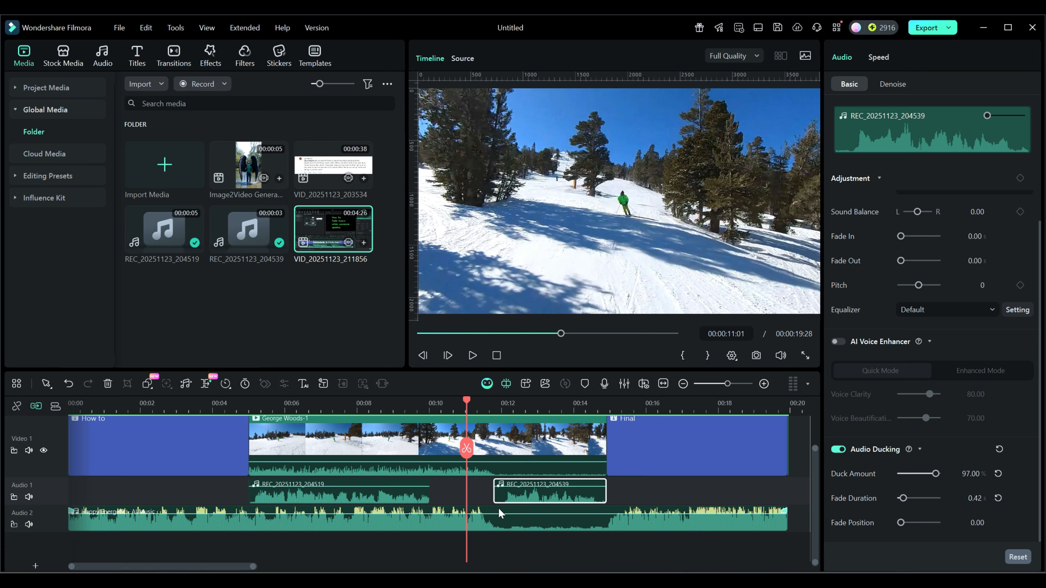
pyautogui.moveTo(497, 492); pyautogui.dragTo(504, 494)
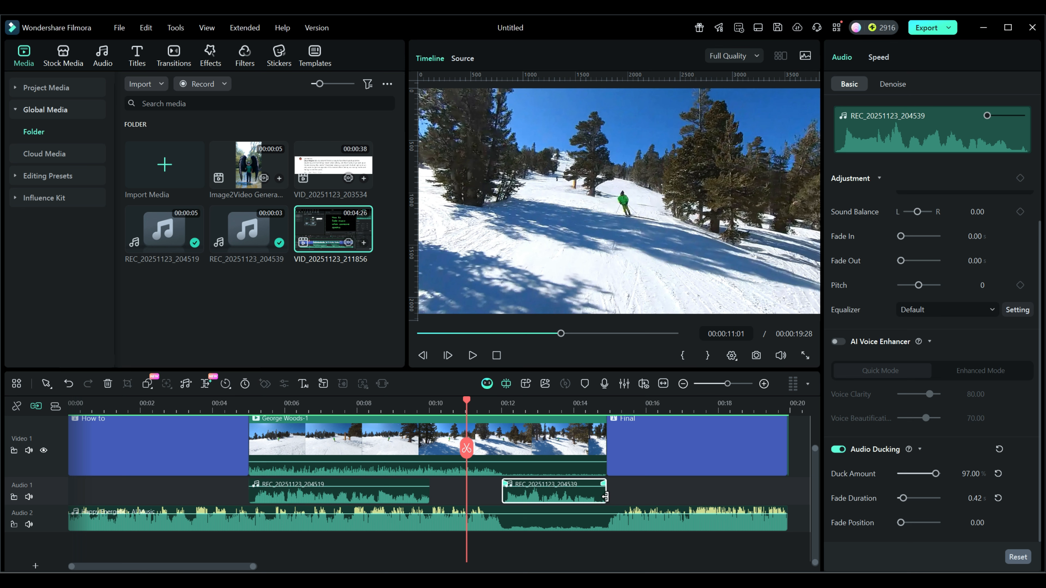
pyautogui.moveTo(602, 497); pyautogui.dragTo(593, 497)
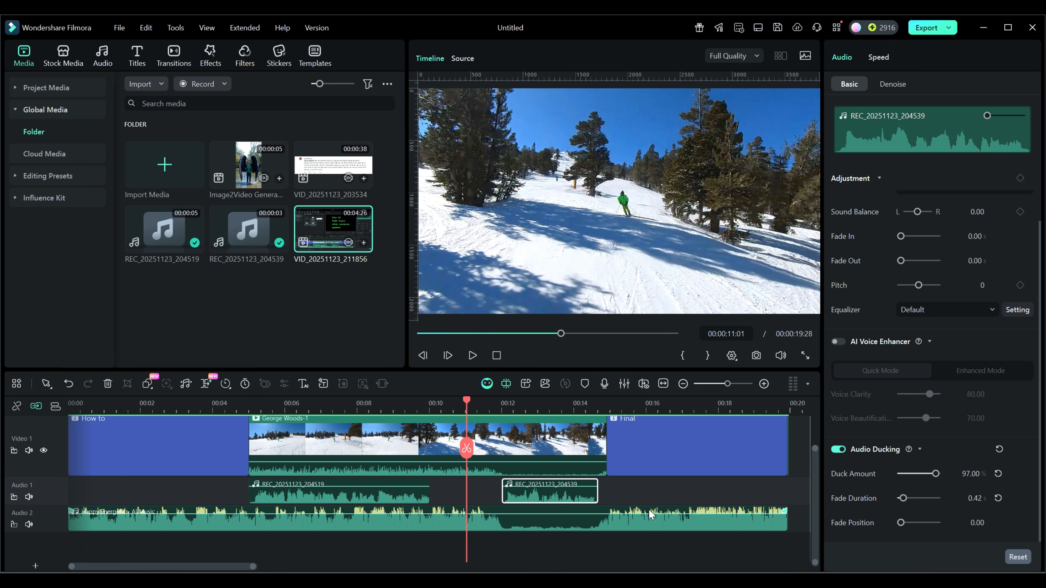